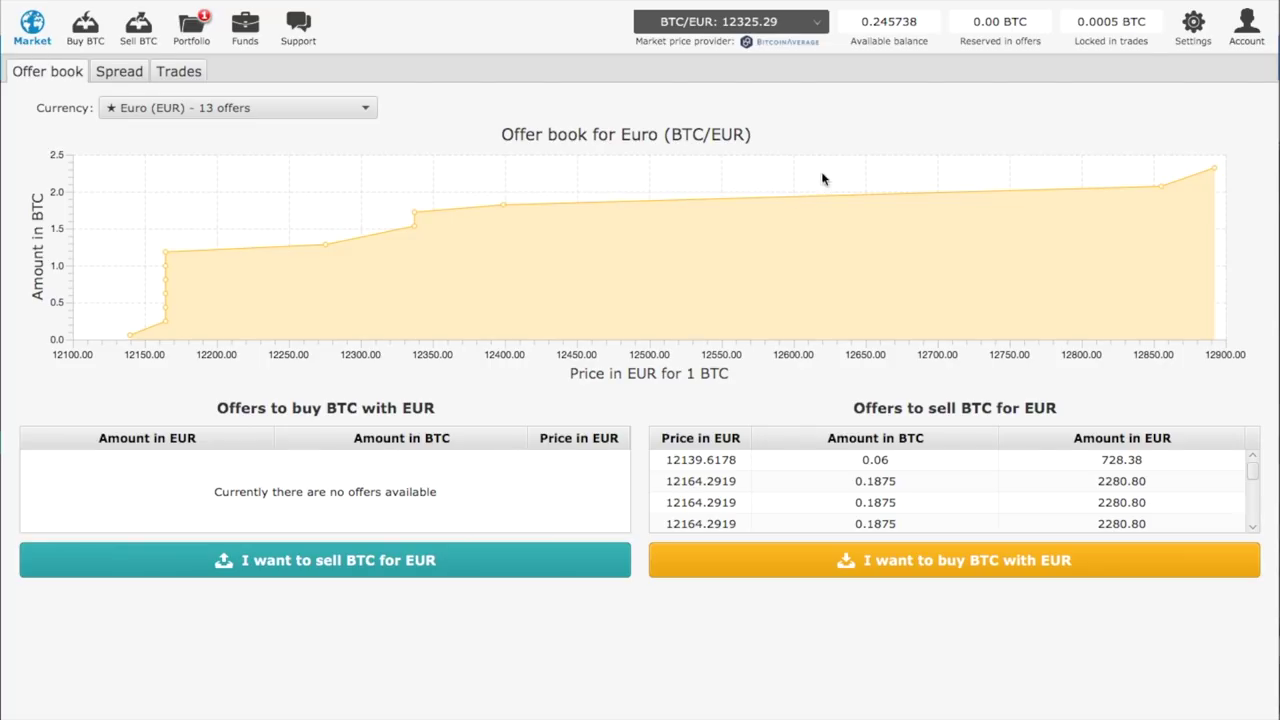
Start a new national currency account in the account settings with SEPA as the payment method.
{"action": "left_click", "coordinate": [1240, 30]}
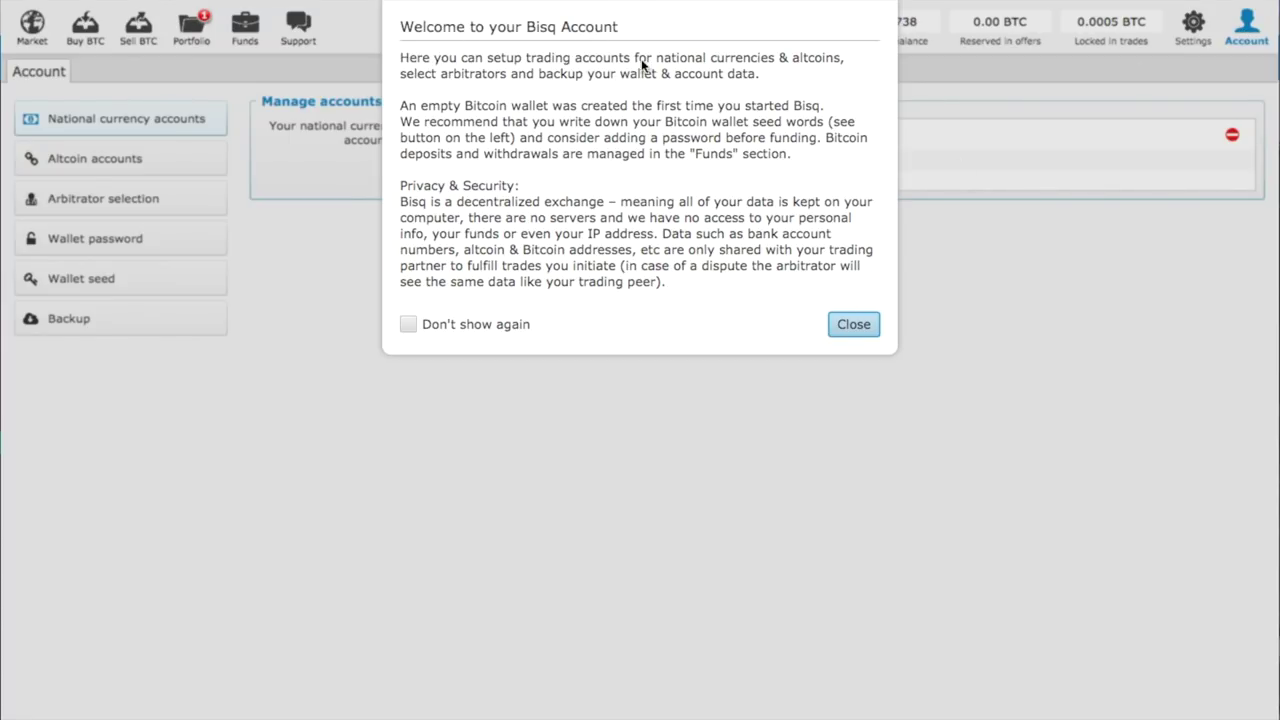
{"action": "left_click", "coordinate": [847, 324]}
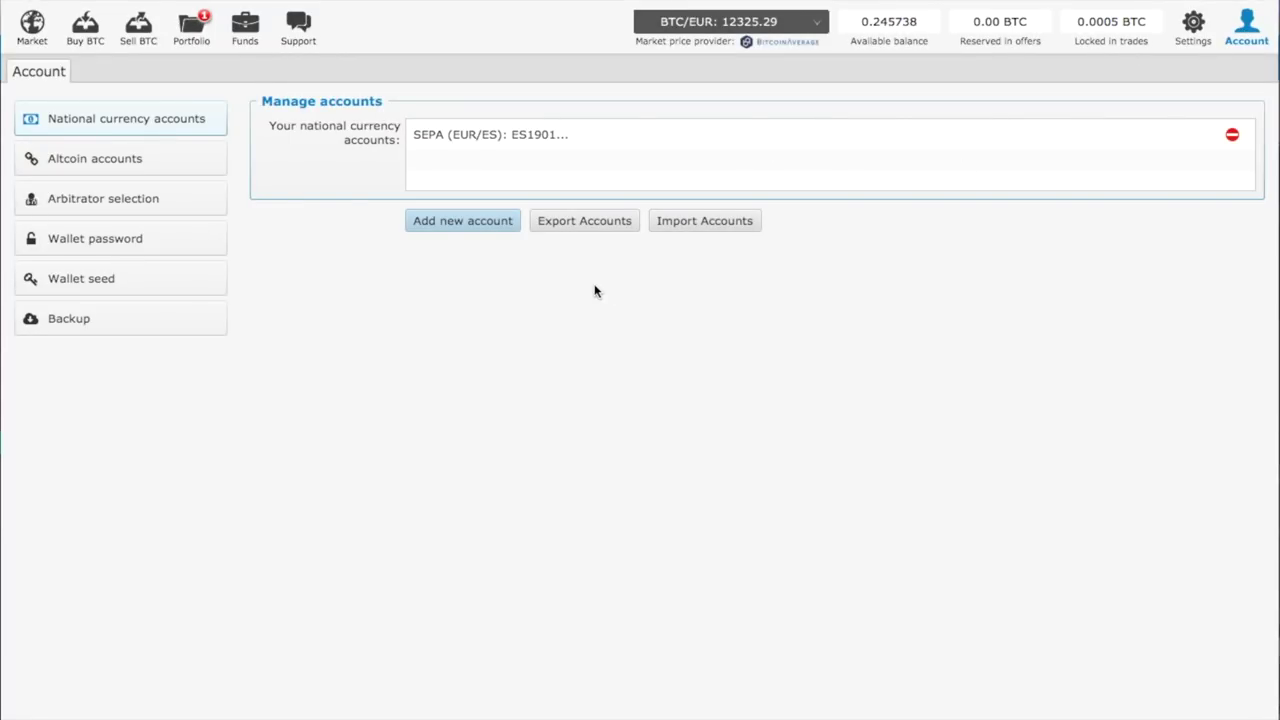
{"action": "left_click", "coordinate": [463, 222]}
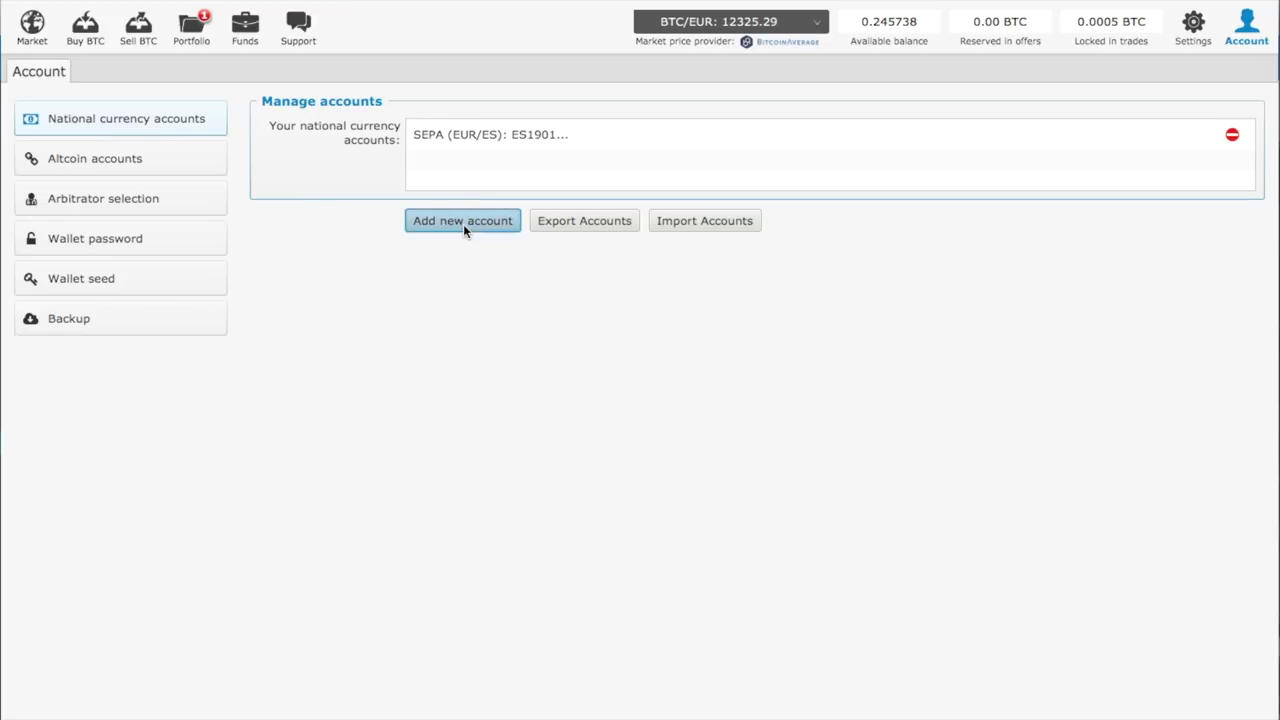
{"action": "left_click", "coordinate": [536, 300]}
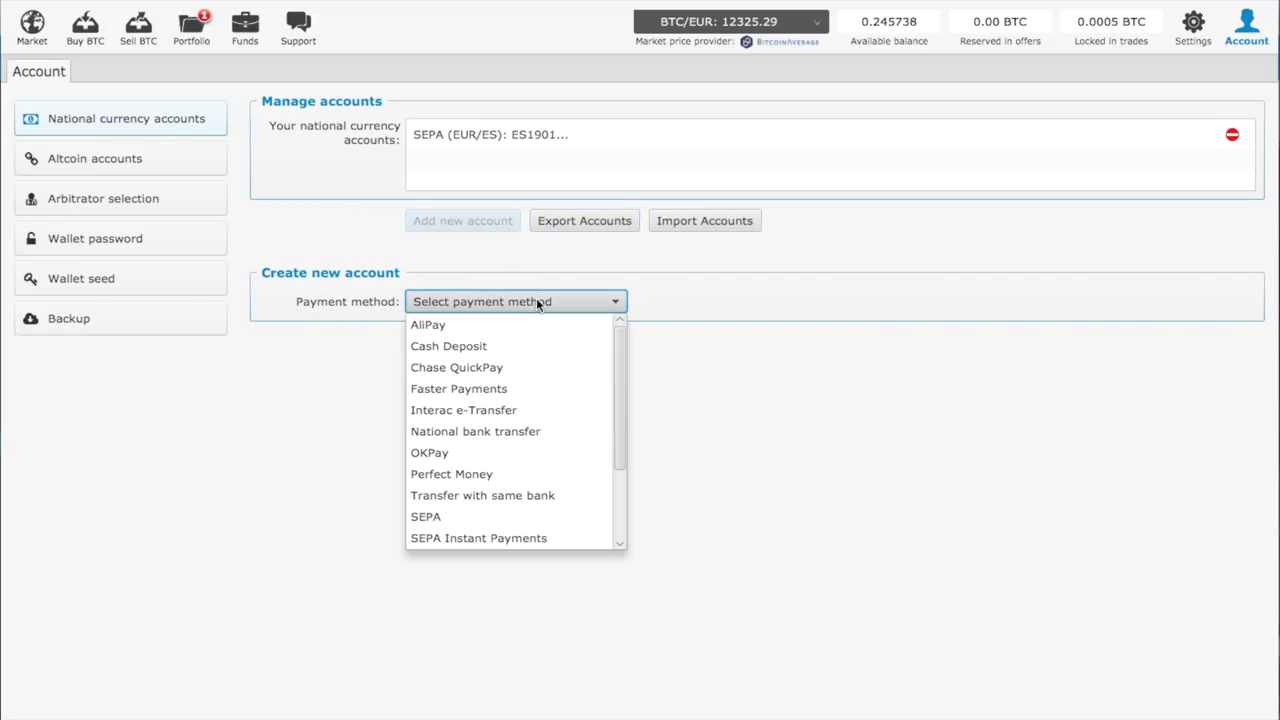
{"action": "left_click", "coordinate": [428, 517]}
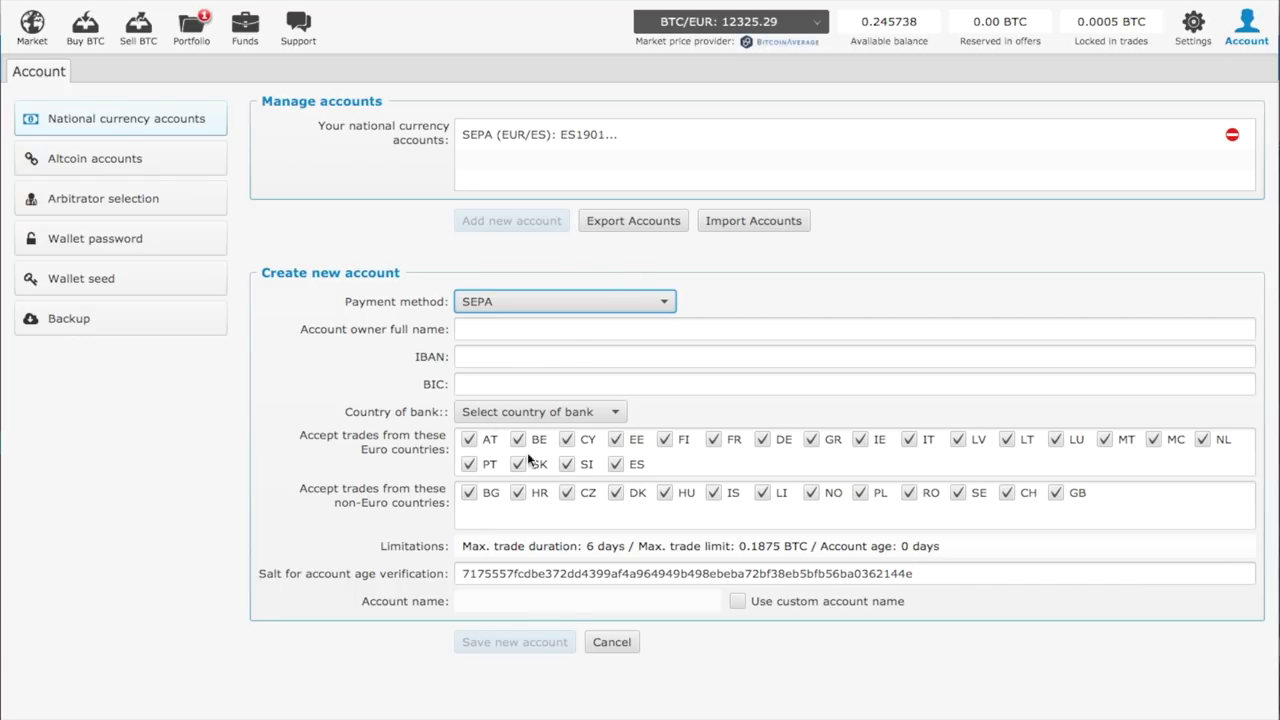
Paste the bank account's IBAN and enter BBVAESMM as the BIC.
{"action": "left_click", "coordinate": [571, 356]}
{"action": "key", "text": "ctrl+v"}
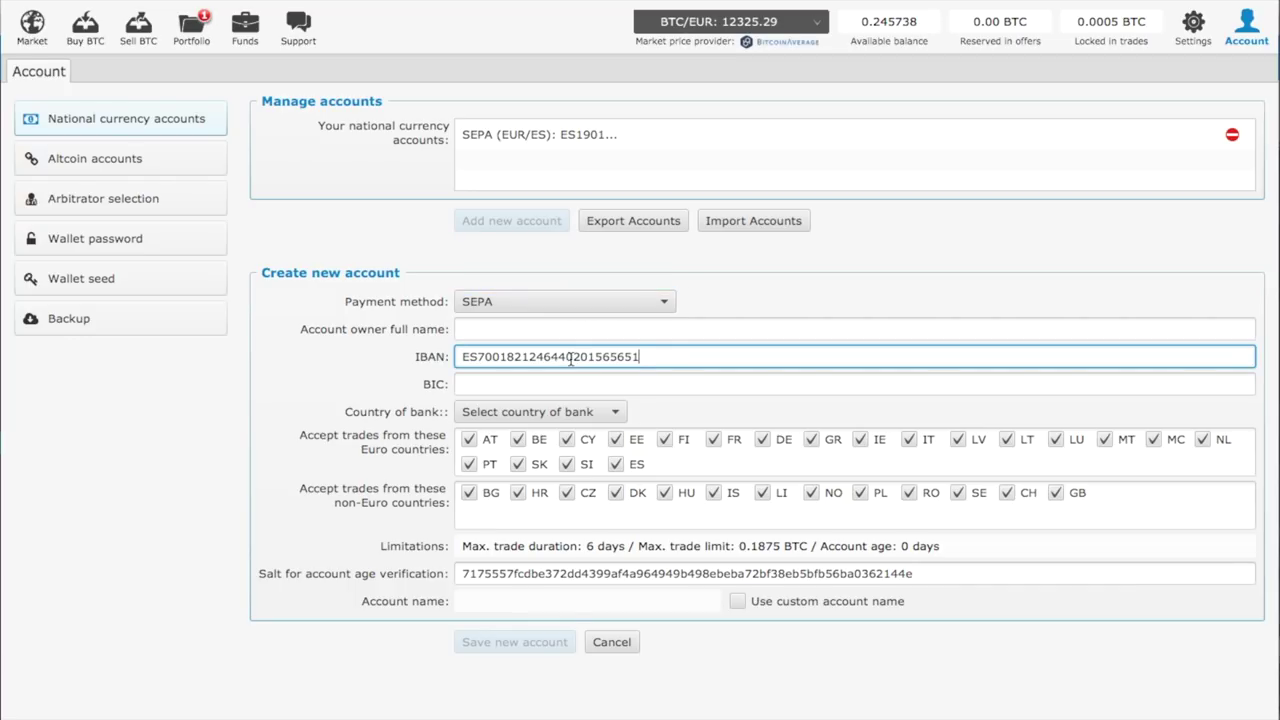
{"action": "left_click", "coordinate": [555, 384]}
{"action": "type", "text": "BBVA"}
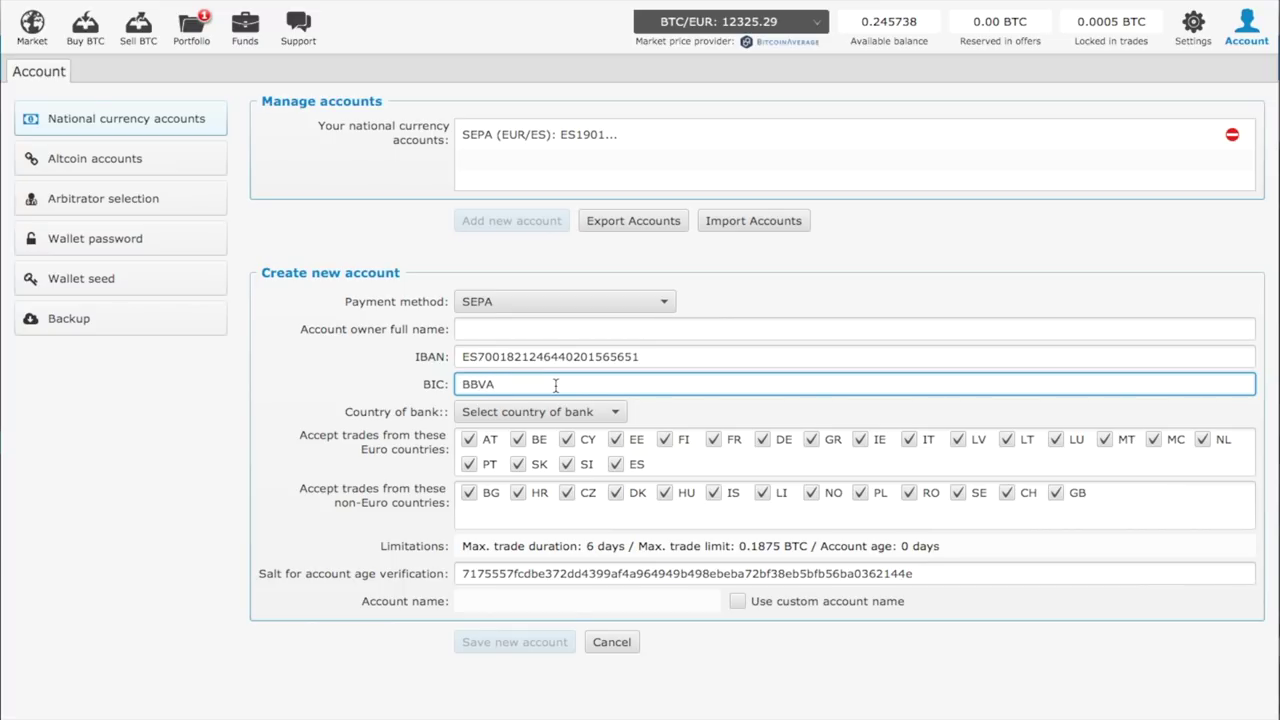
{"action": "type", "text": "ESMM"}
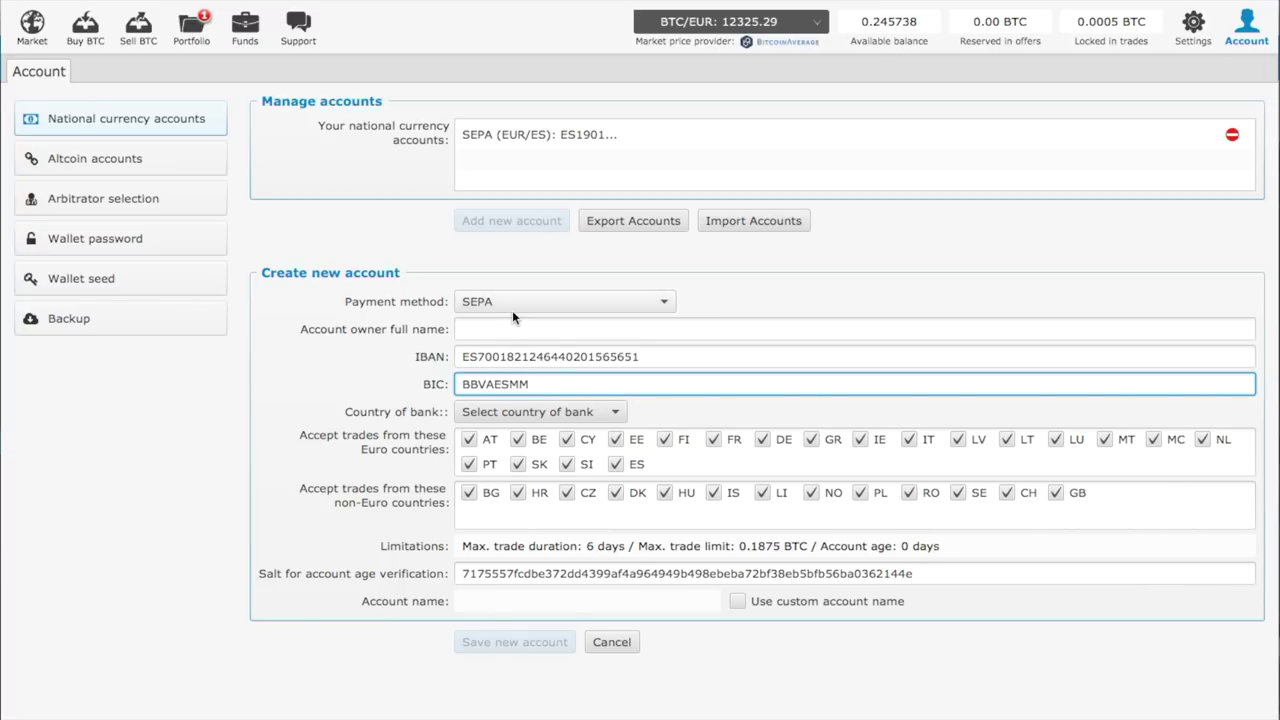
Enter "SEPA test 1" as the account owner's full name and set the country of bank to Spain (ES).
{"action": "left_click", "coordinate": [512, 308]}
{"action": "left_click", "coordinate": [512, 308]}
{"action": "left_click", "coordinate": [484, 325]}
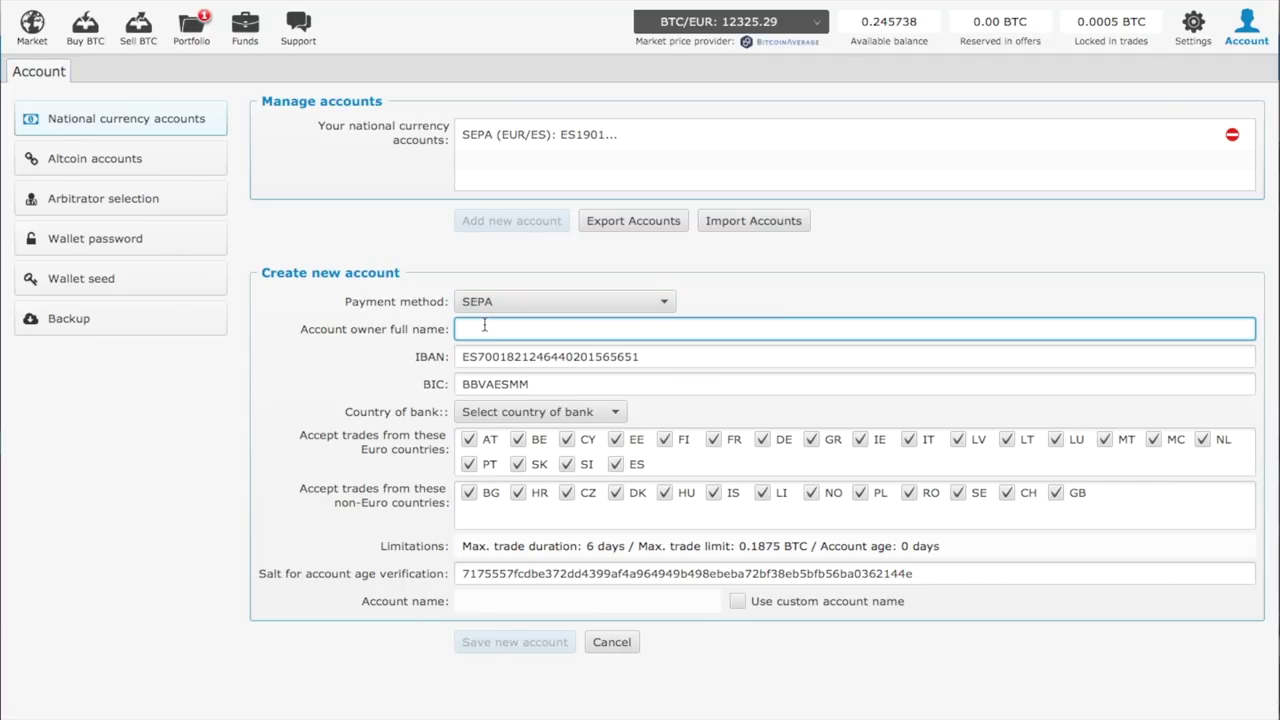
{"action": "type", "text": "SEPA test 1"}
{"action": "left_click", "coordinate": [396, 386]}
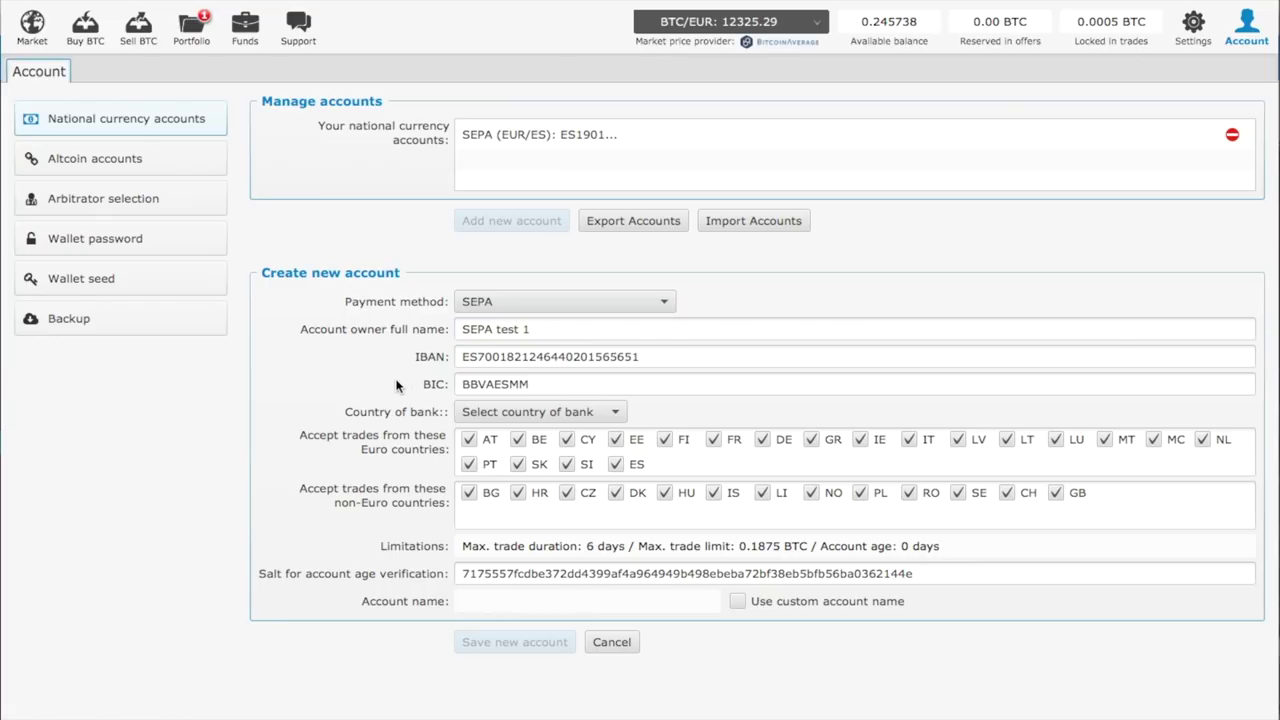
{"action": "left_click", "coordinate": [560, 412]}
{"action": "scroll", "coordinate": [510, 530], "scroll_direction": "down", "scroll_amount": 8}
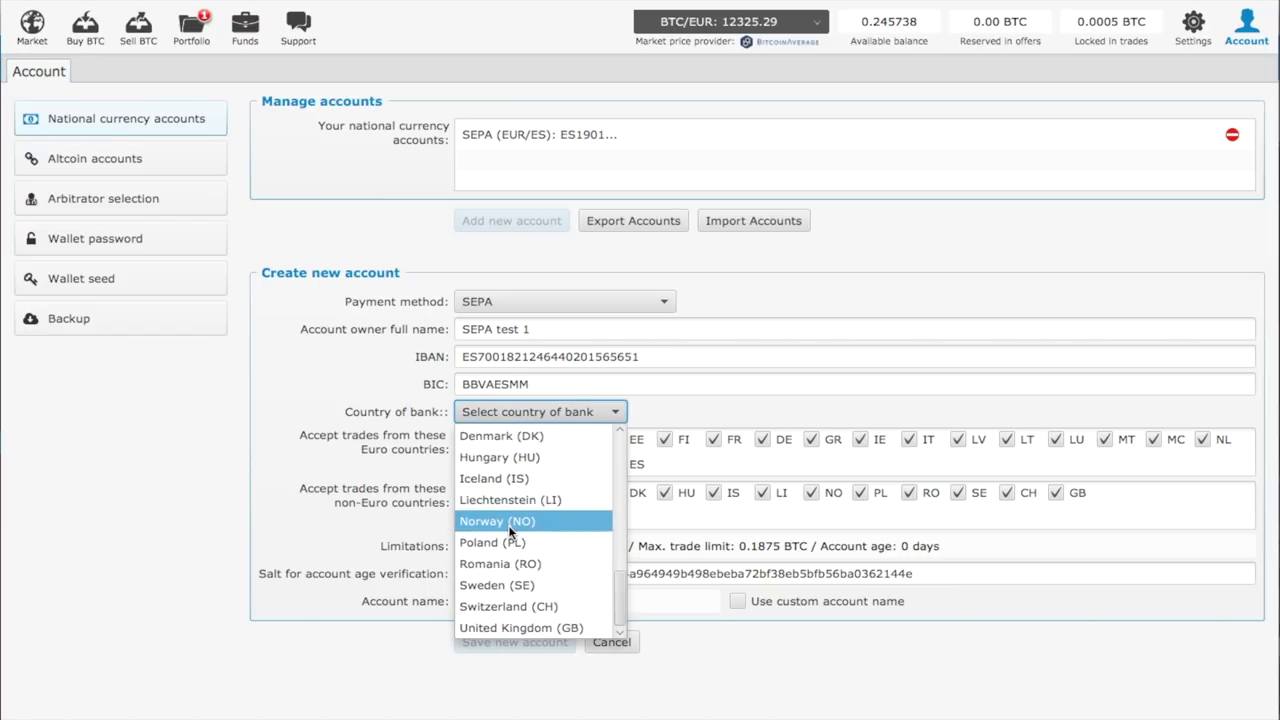
{"action": "scroll", "coordinate": [508, 525], "scroll_direction": "up", "scroll_amount": 3}
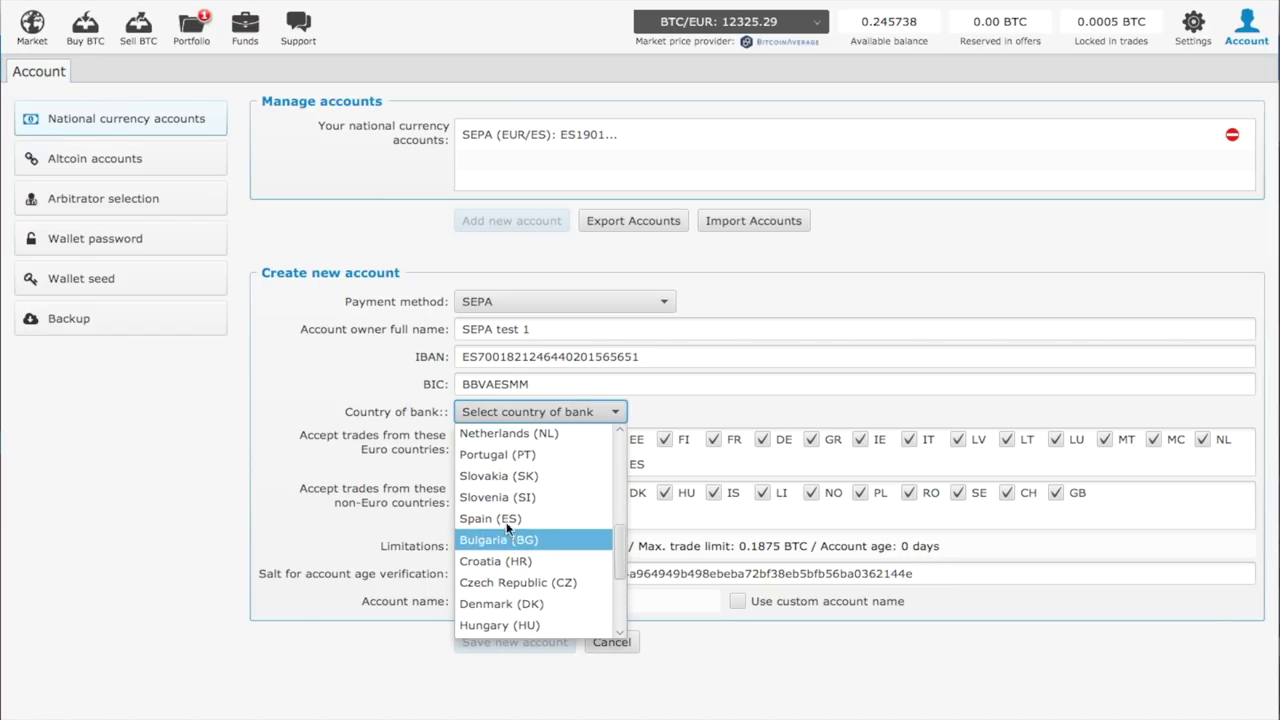
{"action": "left_click", "coordinate": [508, 522]}
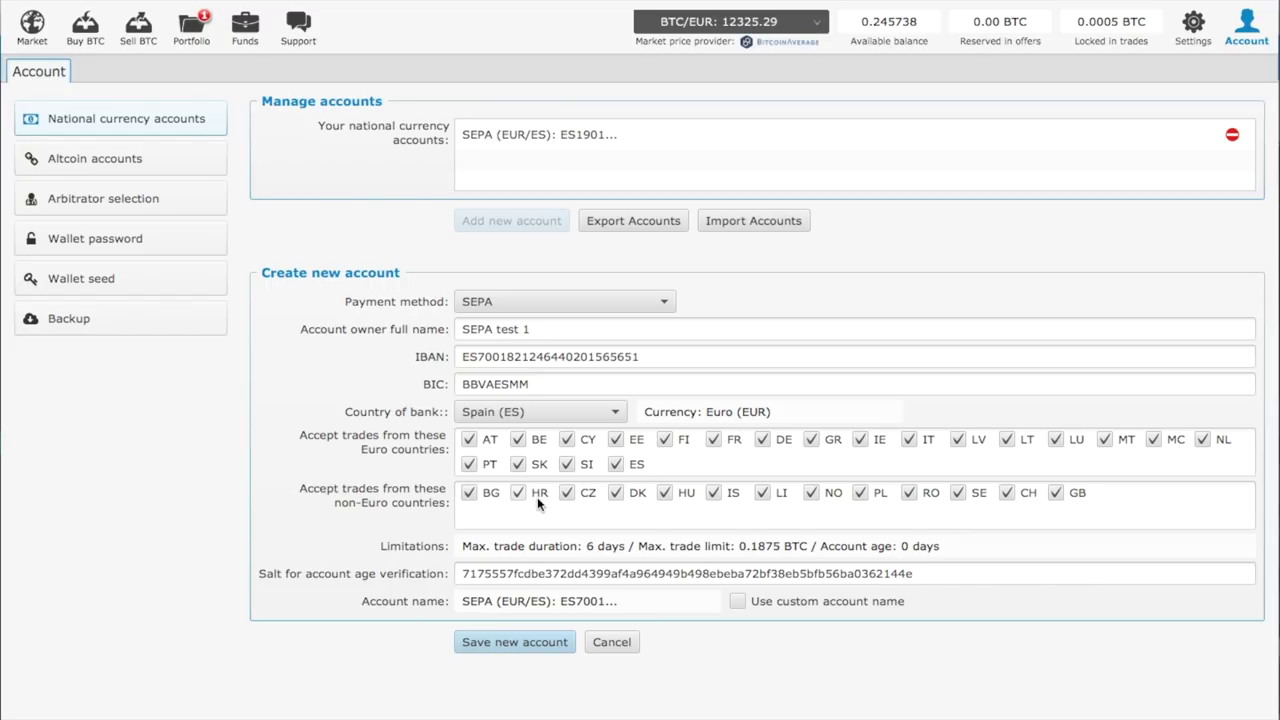
Save the new SEPA account and open its details from the national currency accounts list.
{"action": "left_click", "coordinate": [469, 493]}
{"action": "left_click", "coordinate": [518, 644]}
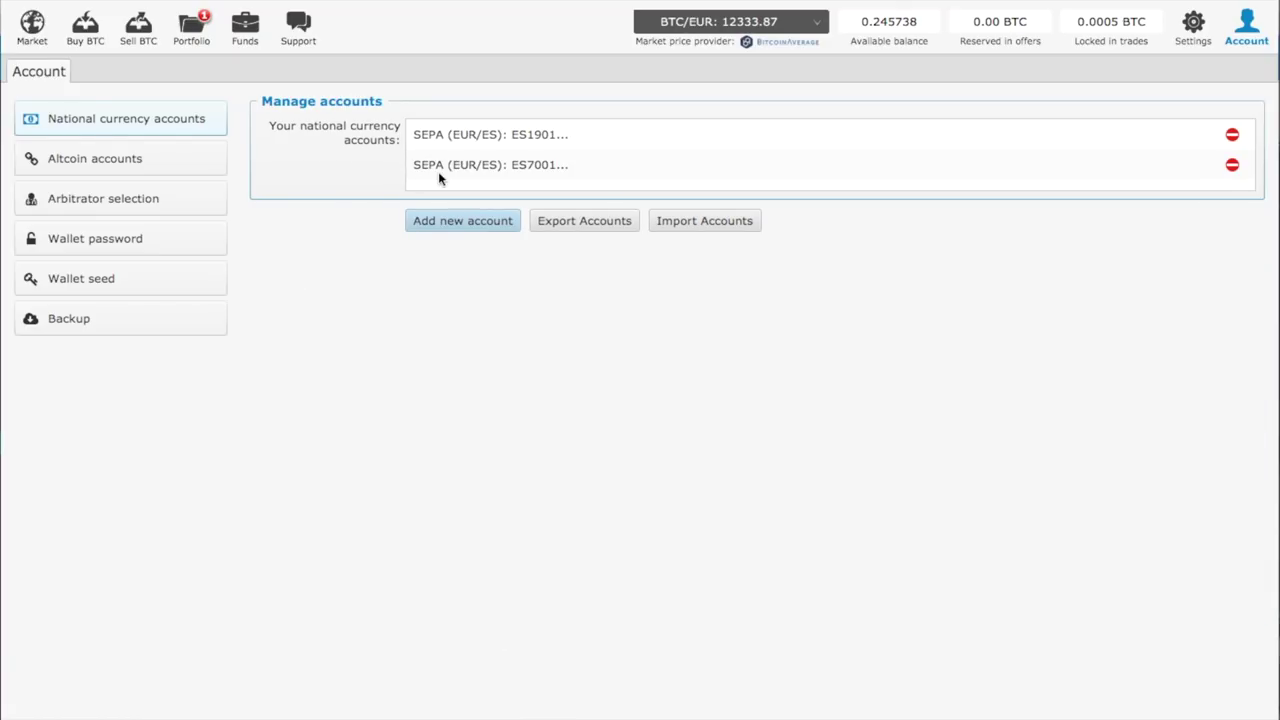
{"action": "left_click", "coordinate": [474, 166]}
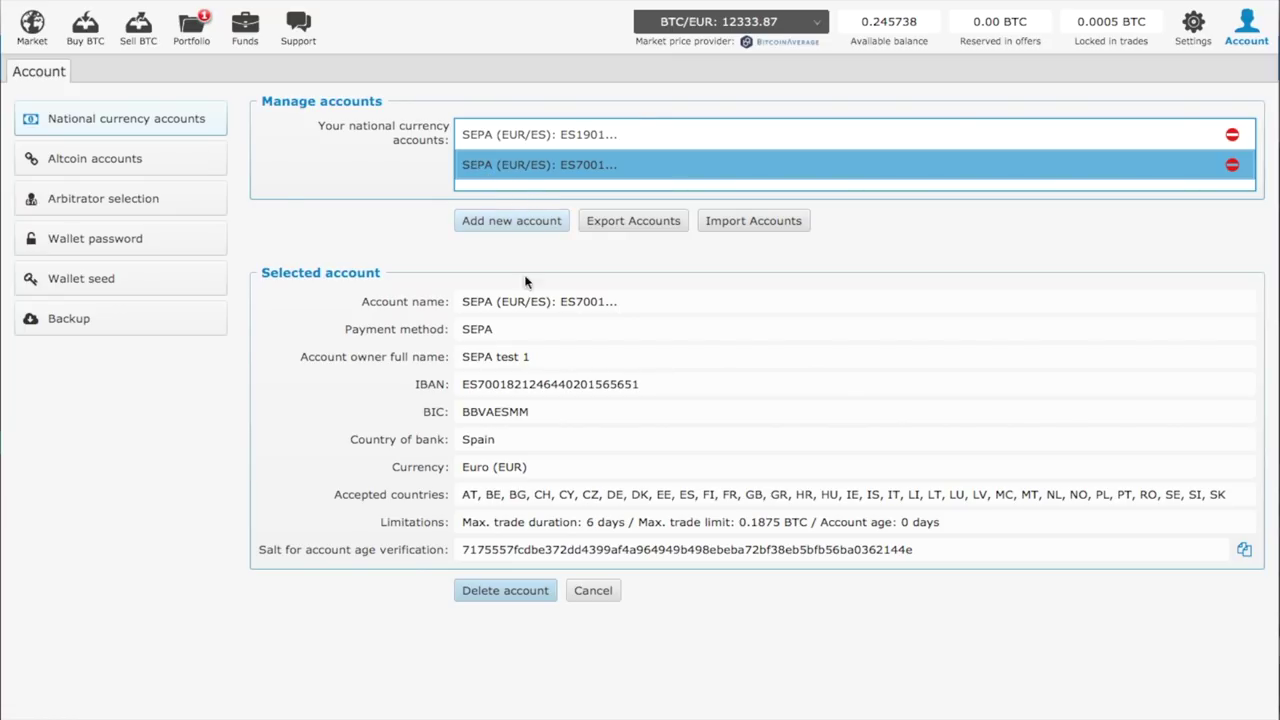
{"action": "key", "text": "Tab"}
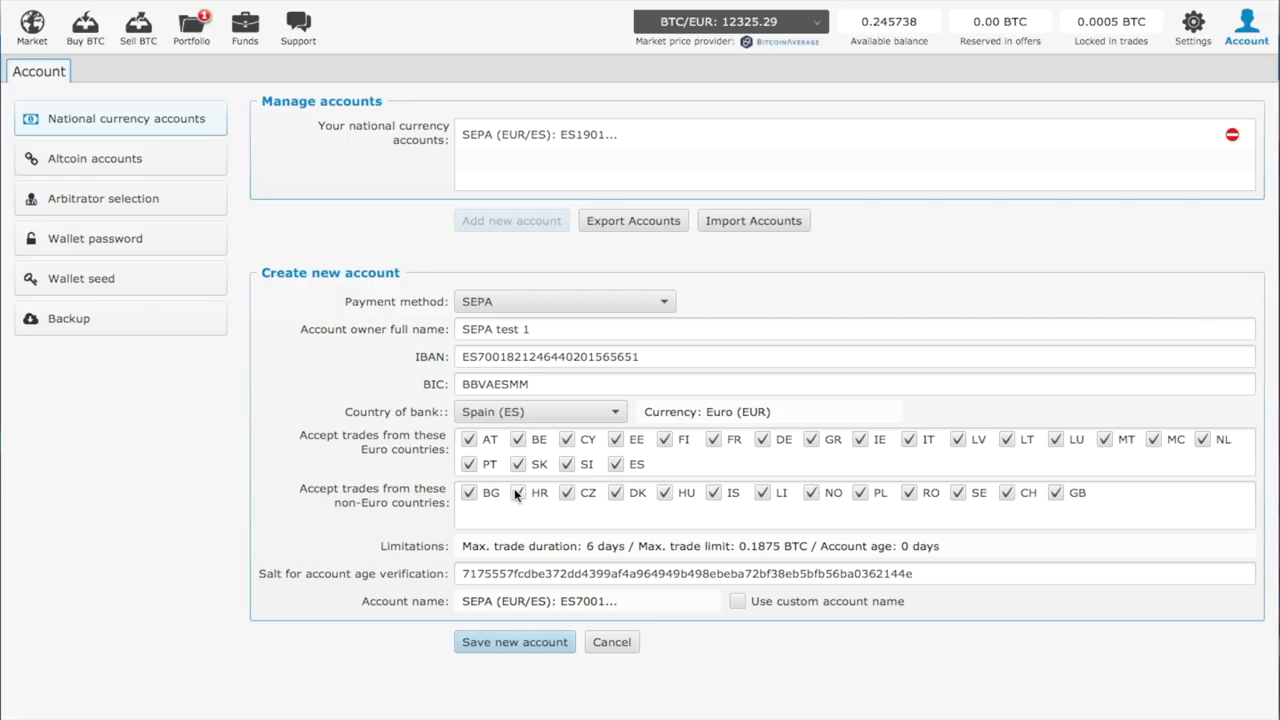
Save the completed SEPA form for the Spanish bank and review the details of the stored account.
{"action": "left_click", "coordinate": [469, 493]}
{"action": "left_click", "coordinate": [519, 642]}
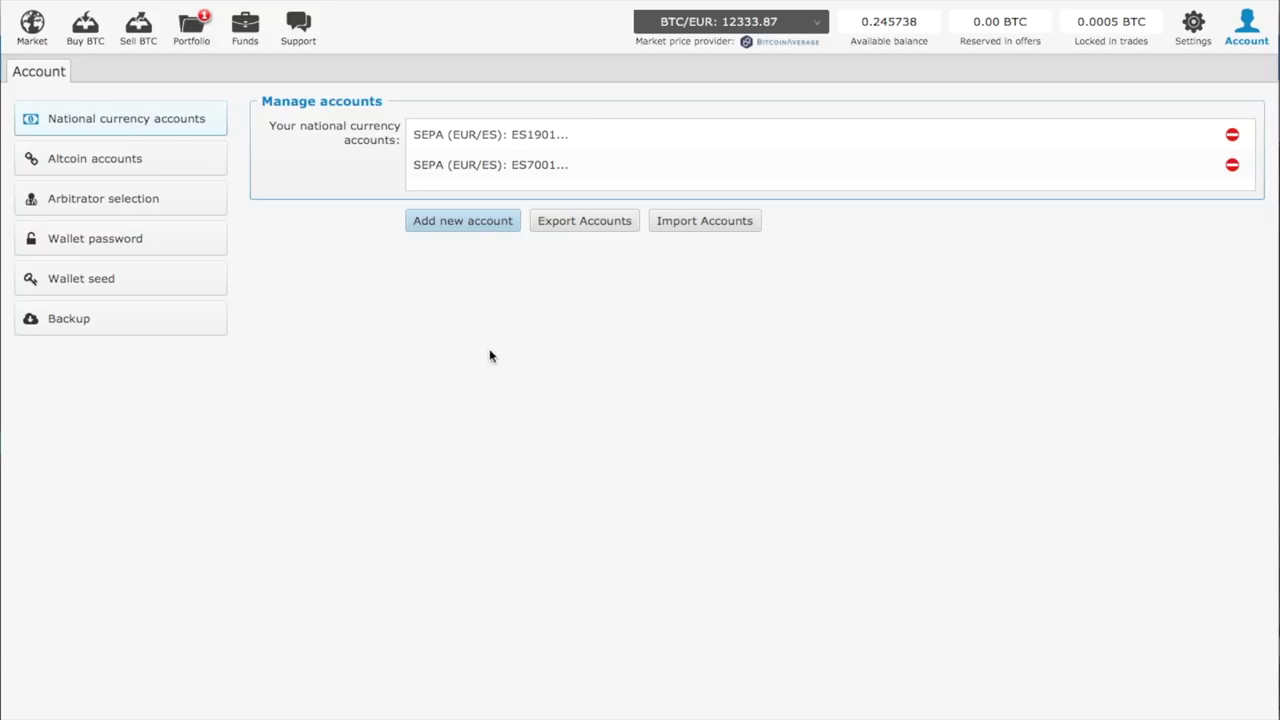
{"action": "left_click", "coordinate": [473, 164]}
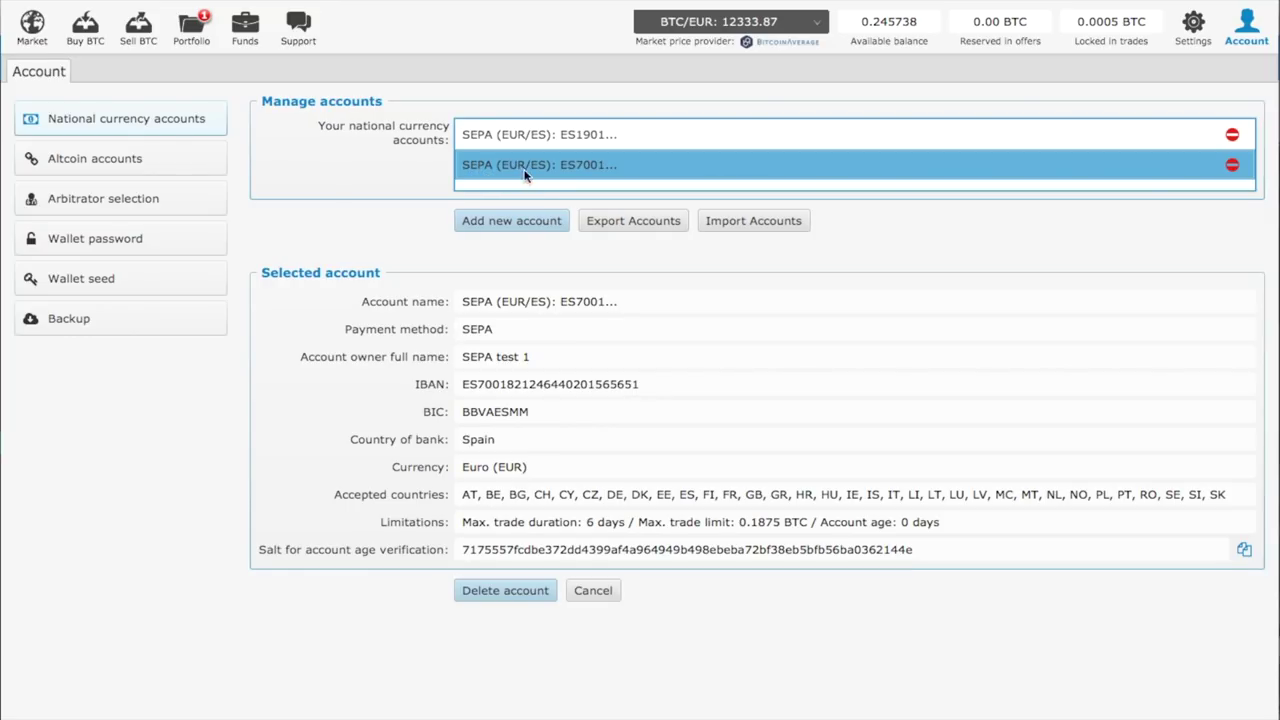
{"action": "left_click", "coordinate": [468, 358]}
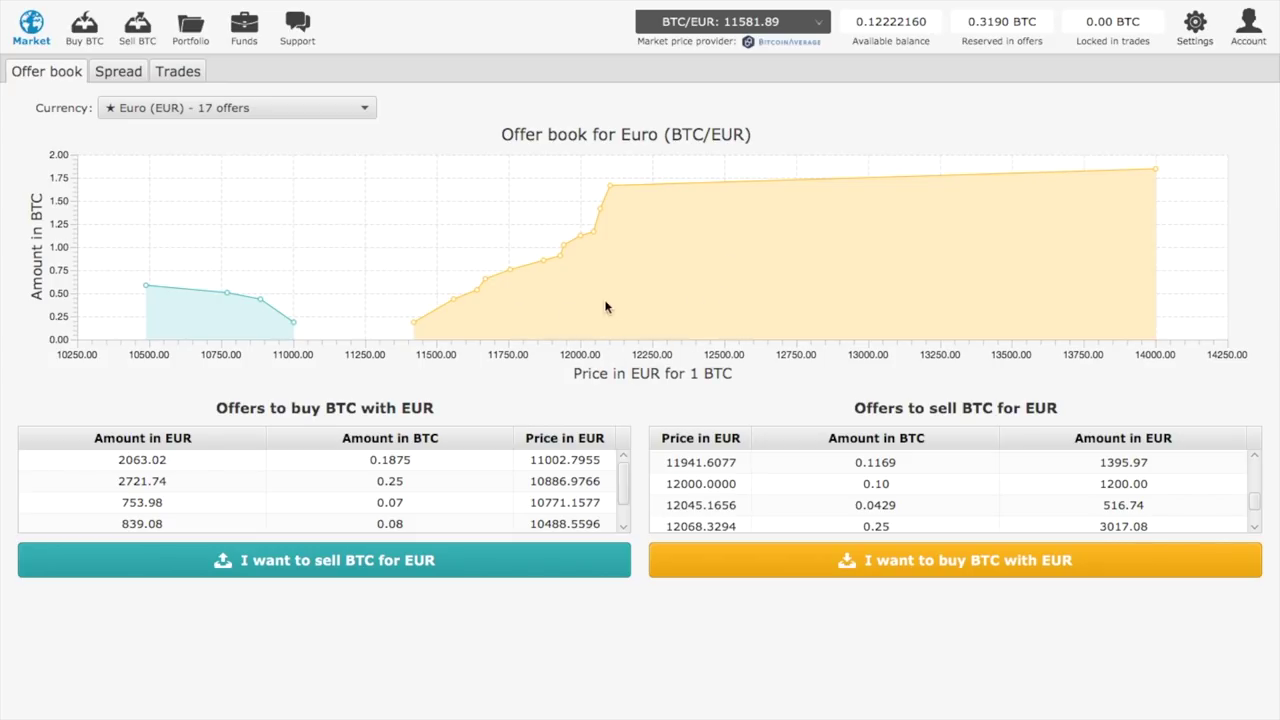
Take the 0.10 BTC sell offer priced at 12000 EUR with SEPA (ES) payment and fund the trade from the Bisq wallet.
{"action": "left_click", "coordinate": [737, 484]}
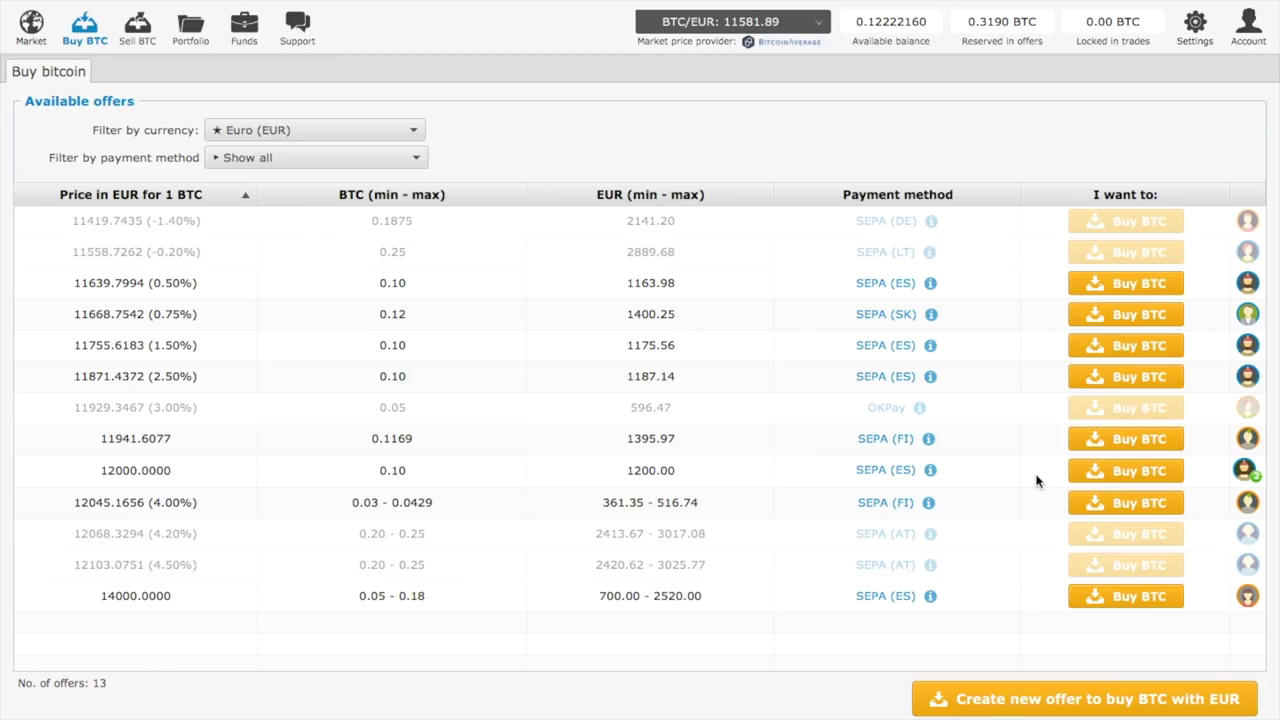
{"action": "left_click", "coordinate": [1094, 467]}
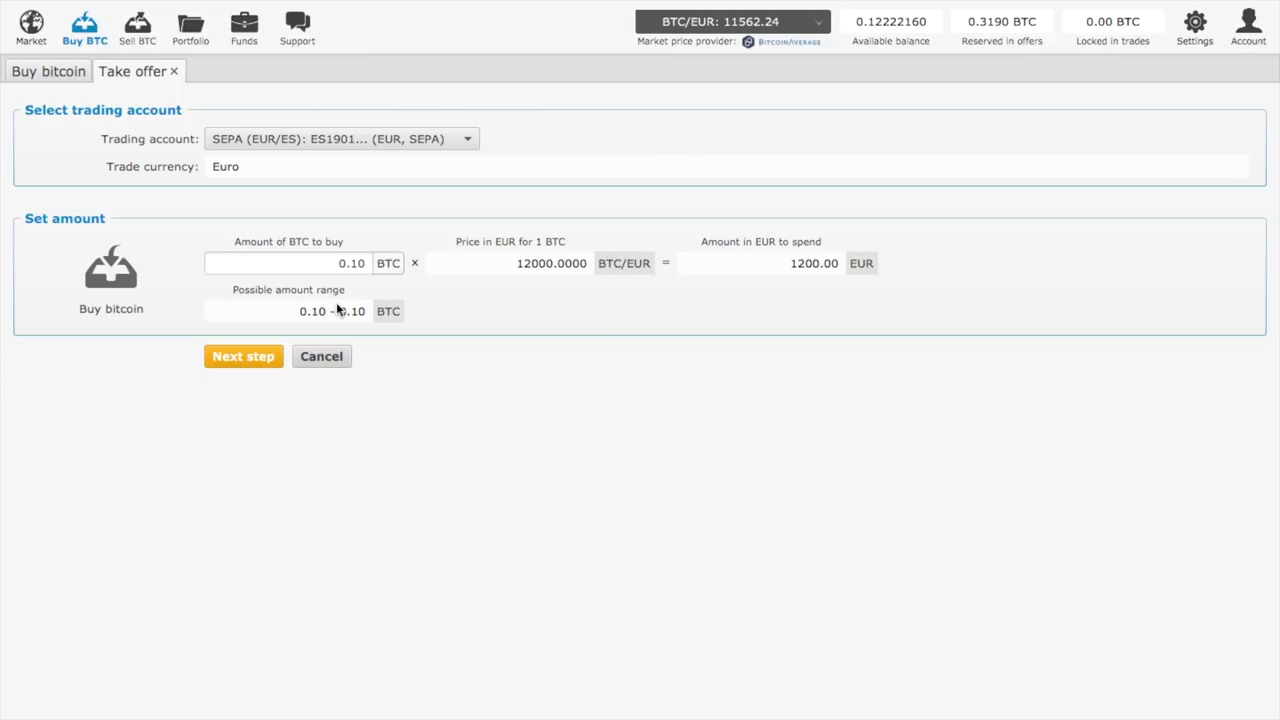
{"action": "left_click", "coordinate": [248, 357]}
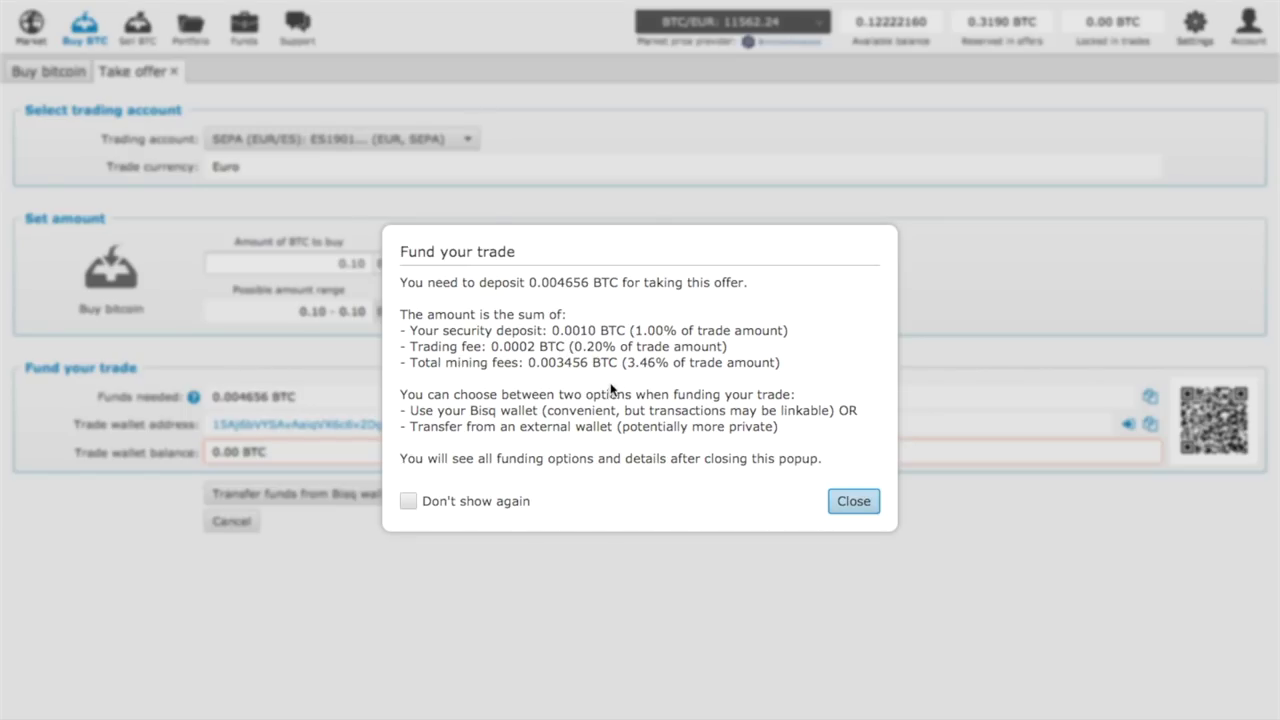
{"action": "left_click", "coordinate": [869, 508]}
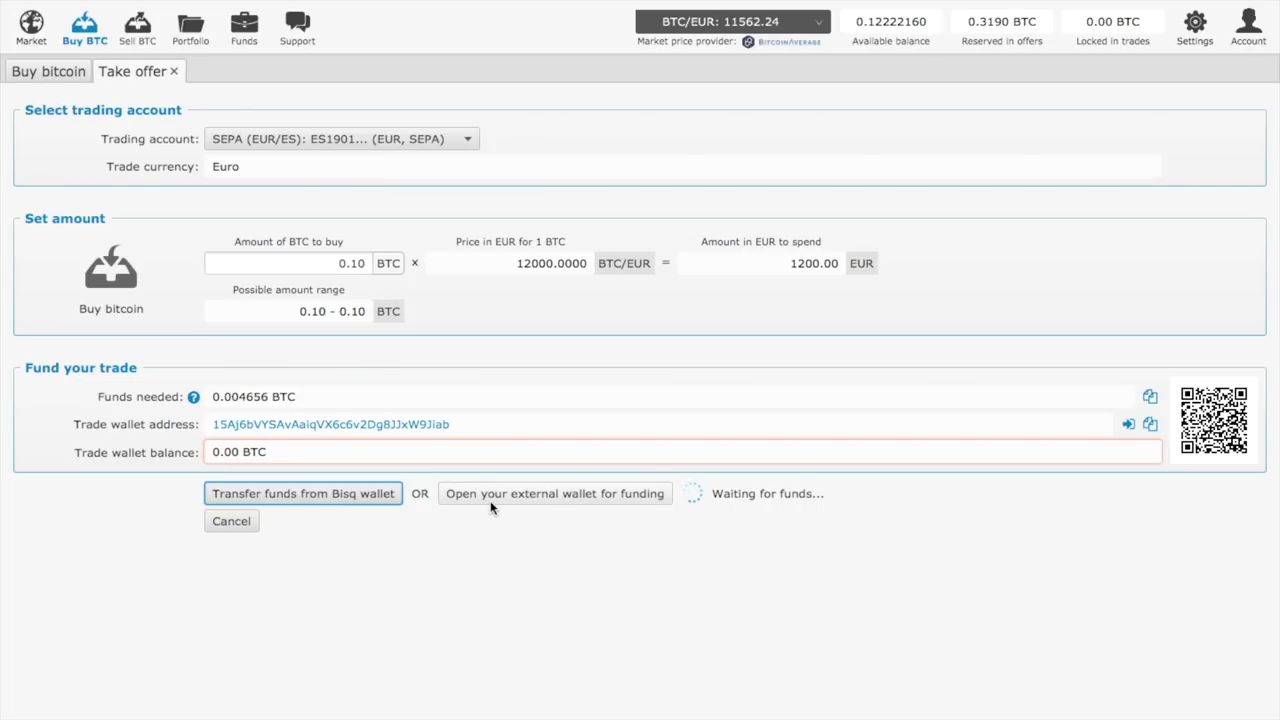
{"action": "left_click", "coordinate": [367, 492]}
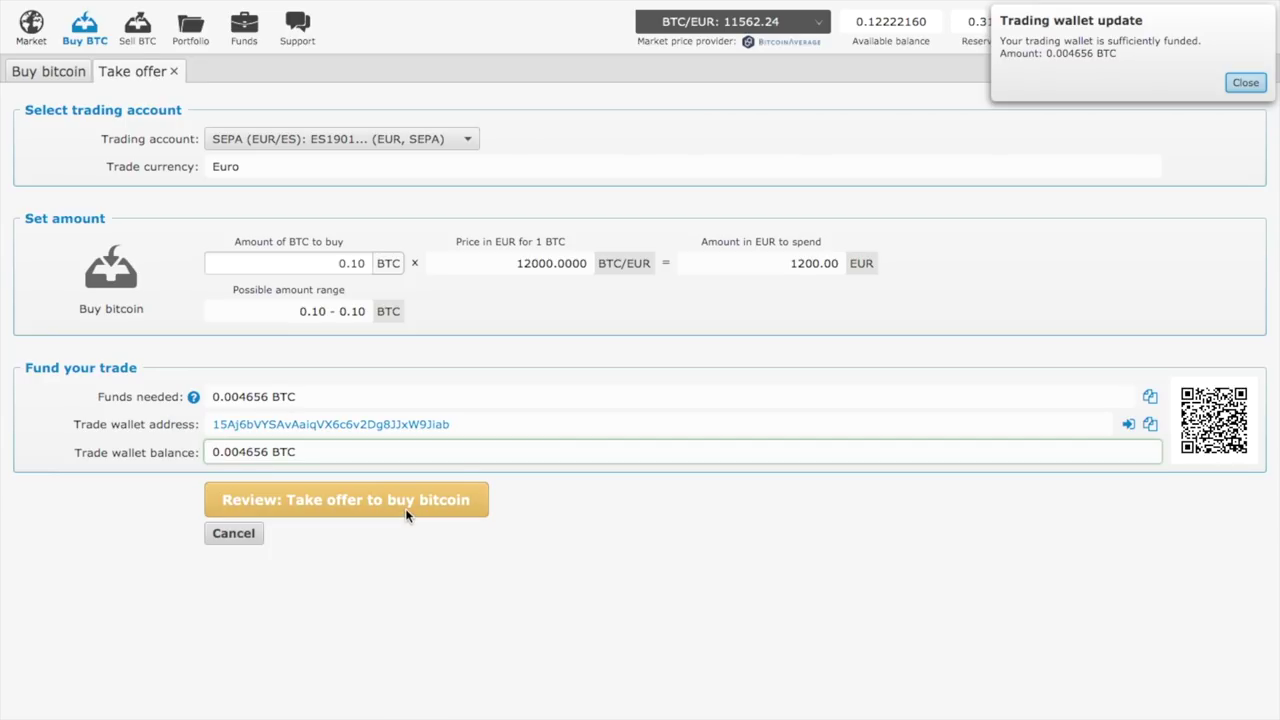
Review the funded offer's terms and confirm taking it to buy bitcoin.
{"action": "left_click", "coordinate": [405, 508]}
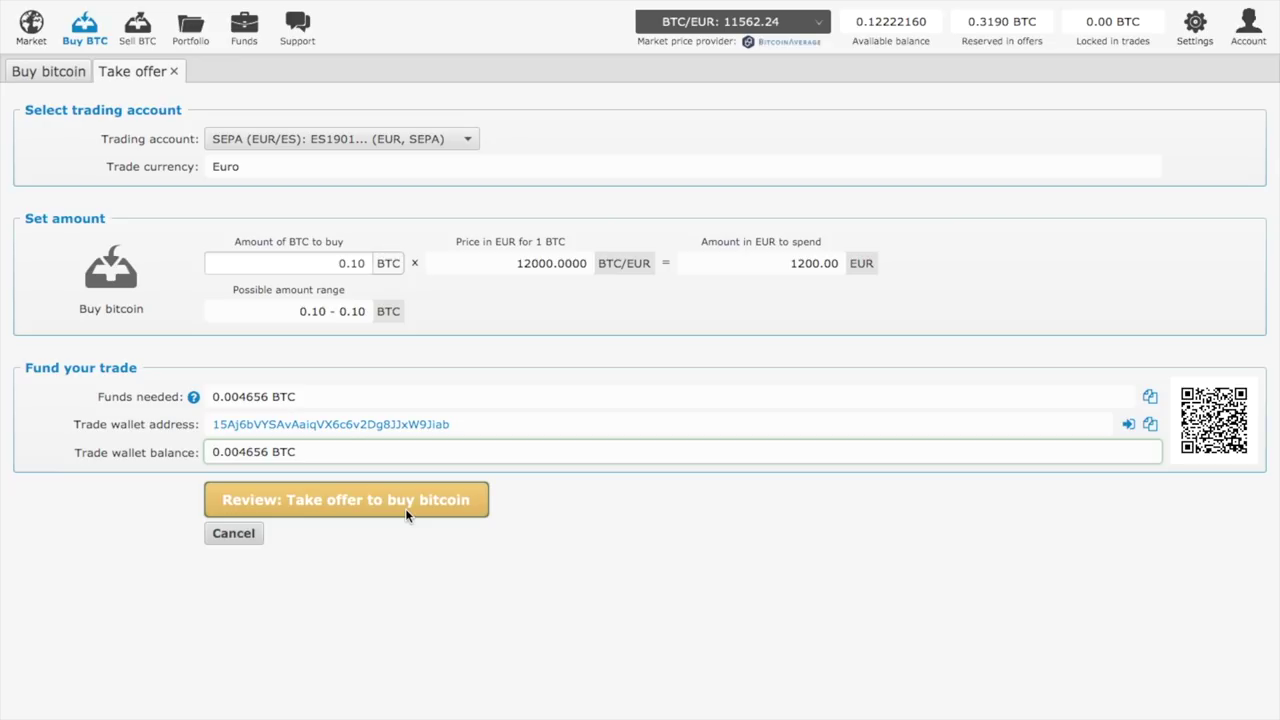
{"action": "left_click", "coordinate": [414, 509]}
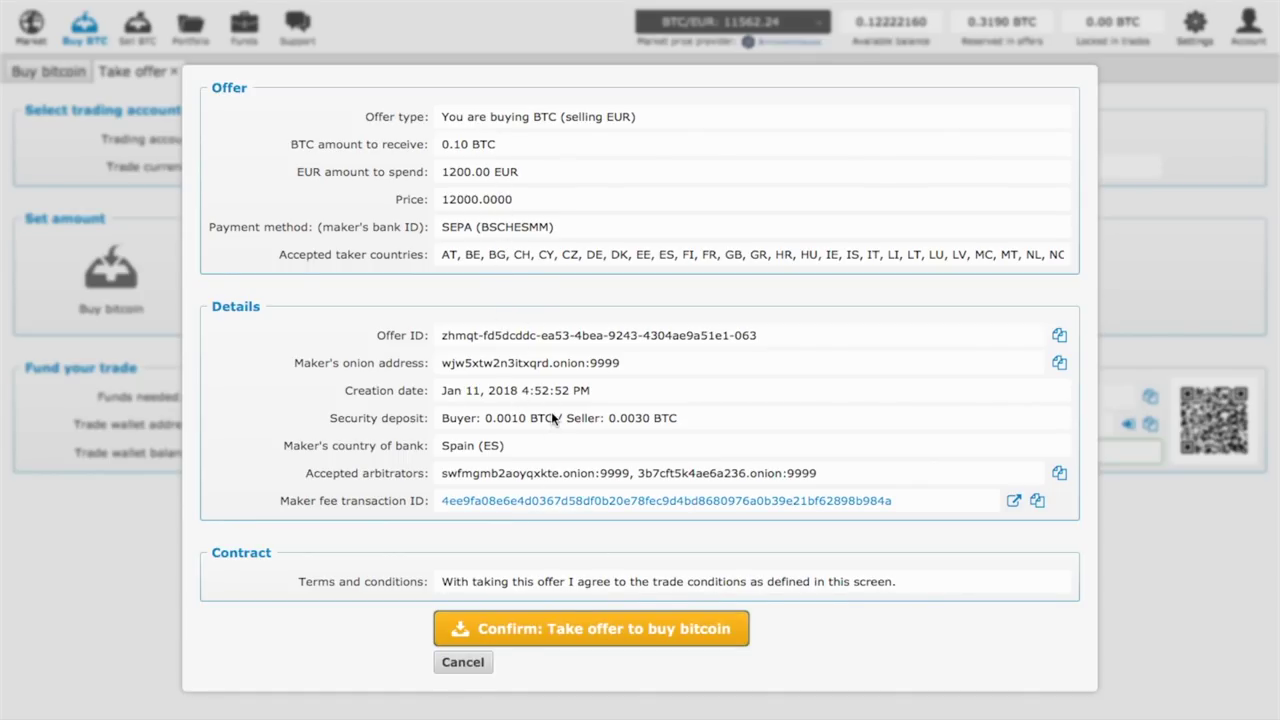
{"action": "left_click", "coordinate": [562, 630]}
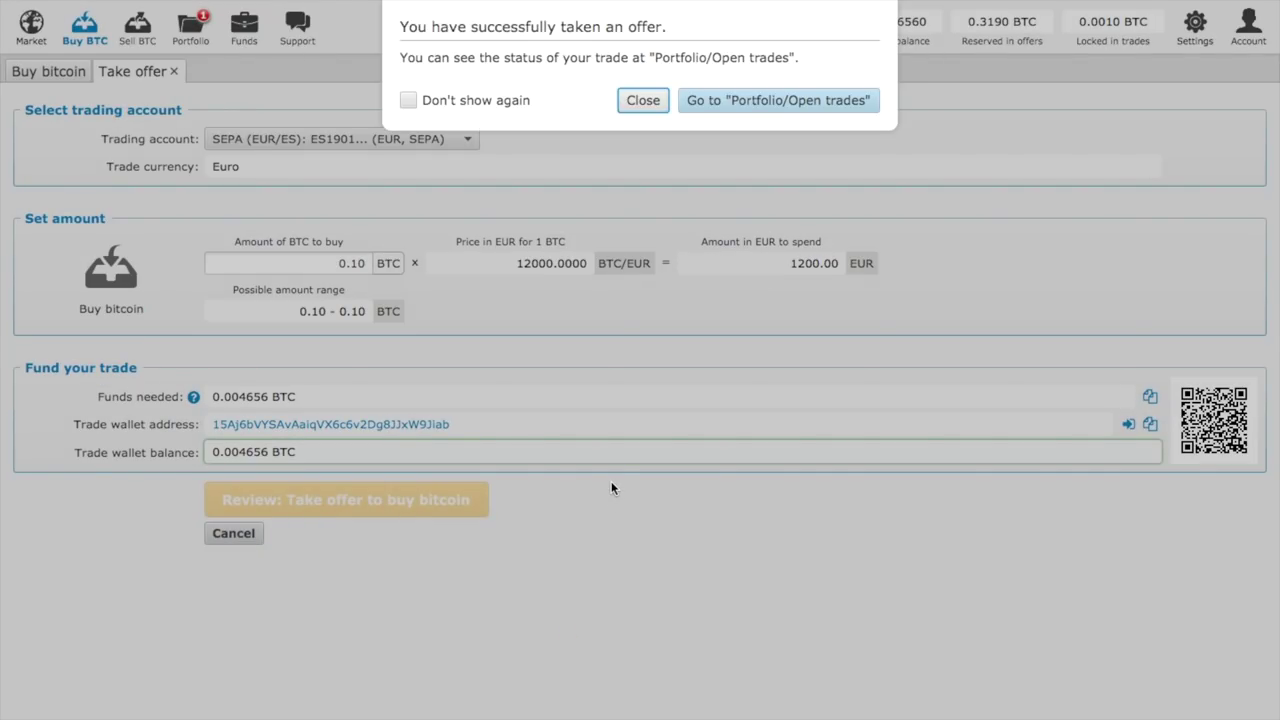
Go to the open trades and confirm that the Euro payment to the BTC seller has been started.
{"action": "left_click", "coordinate": [741, 100]}
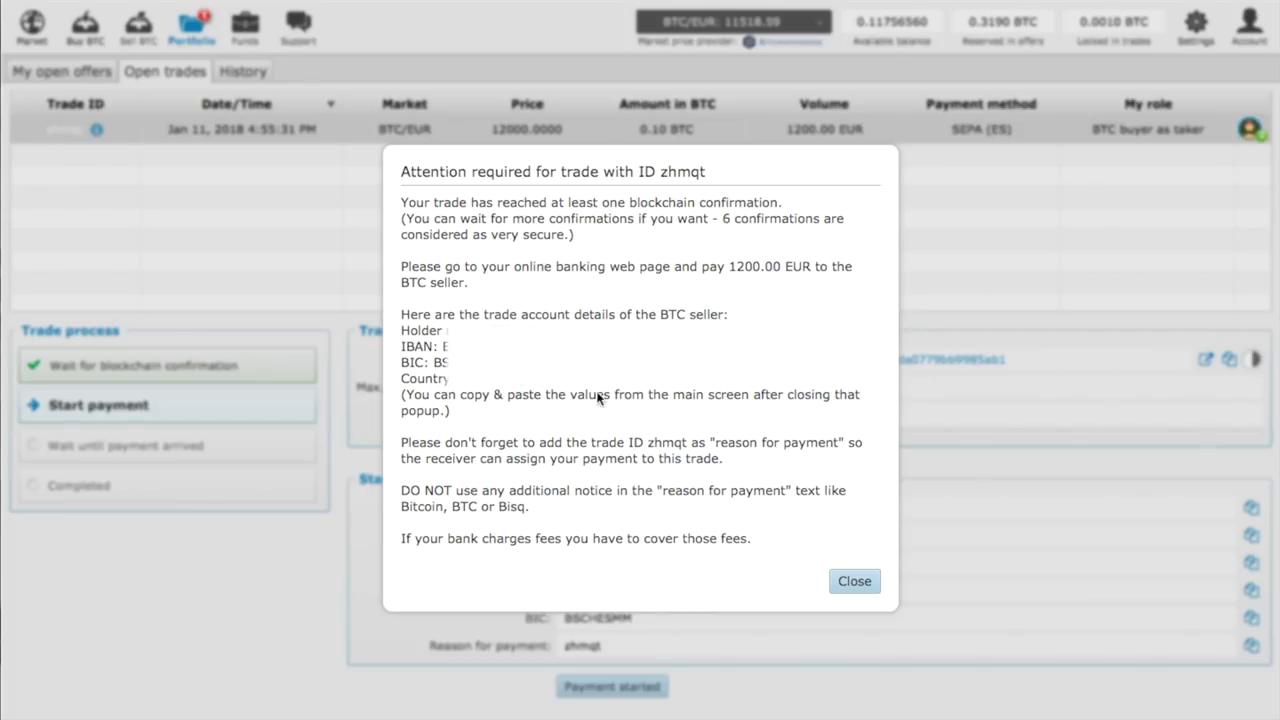
{"action": "left_click", "coordinate": [838, 582]}
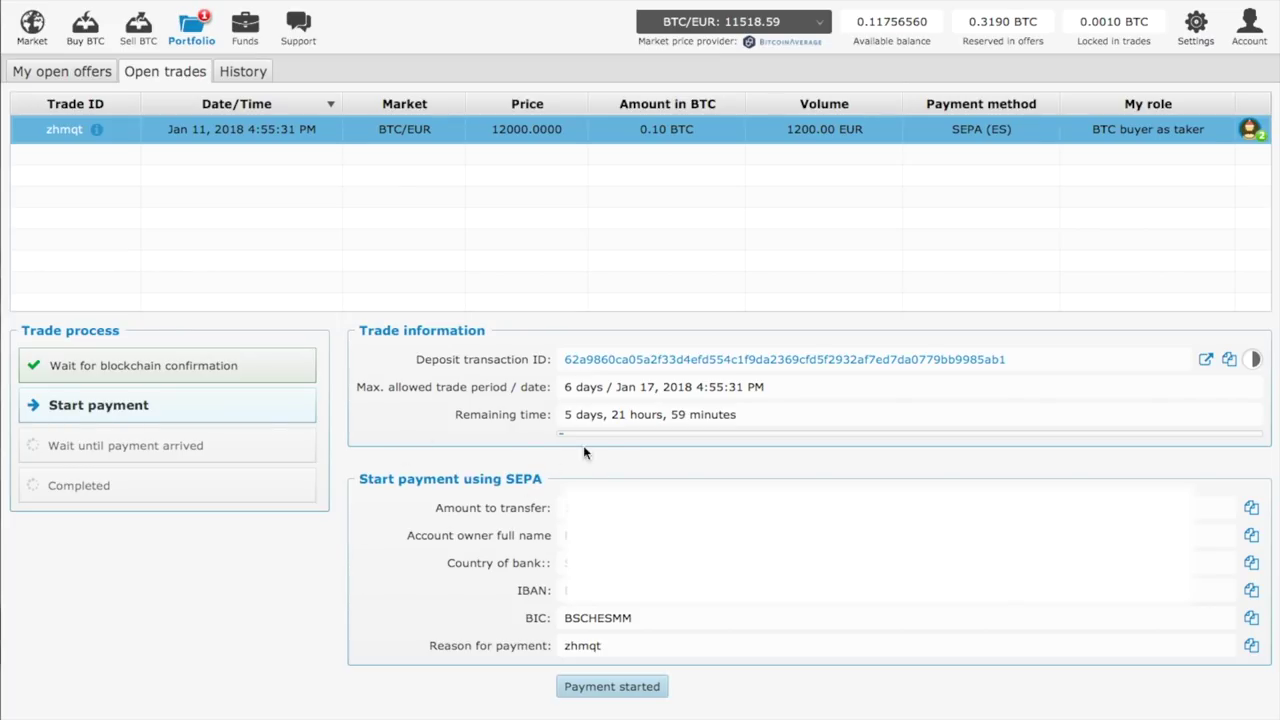
{"action": "left_click", "coordinate": [630, 689]}
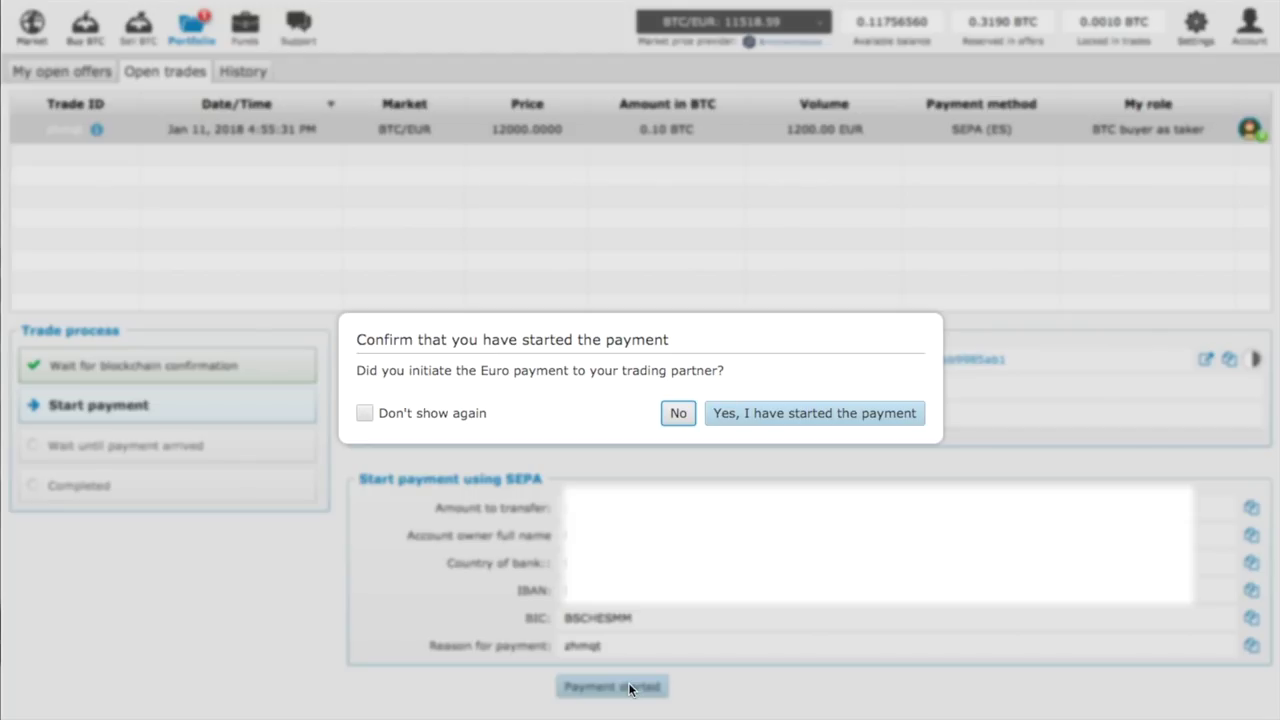
{"action": "left_click", "coordinate": [766, 421]}
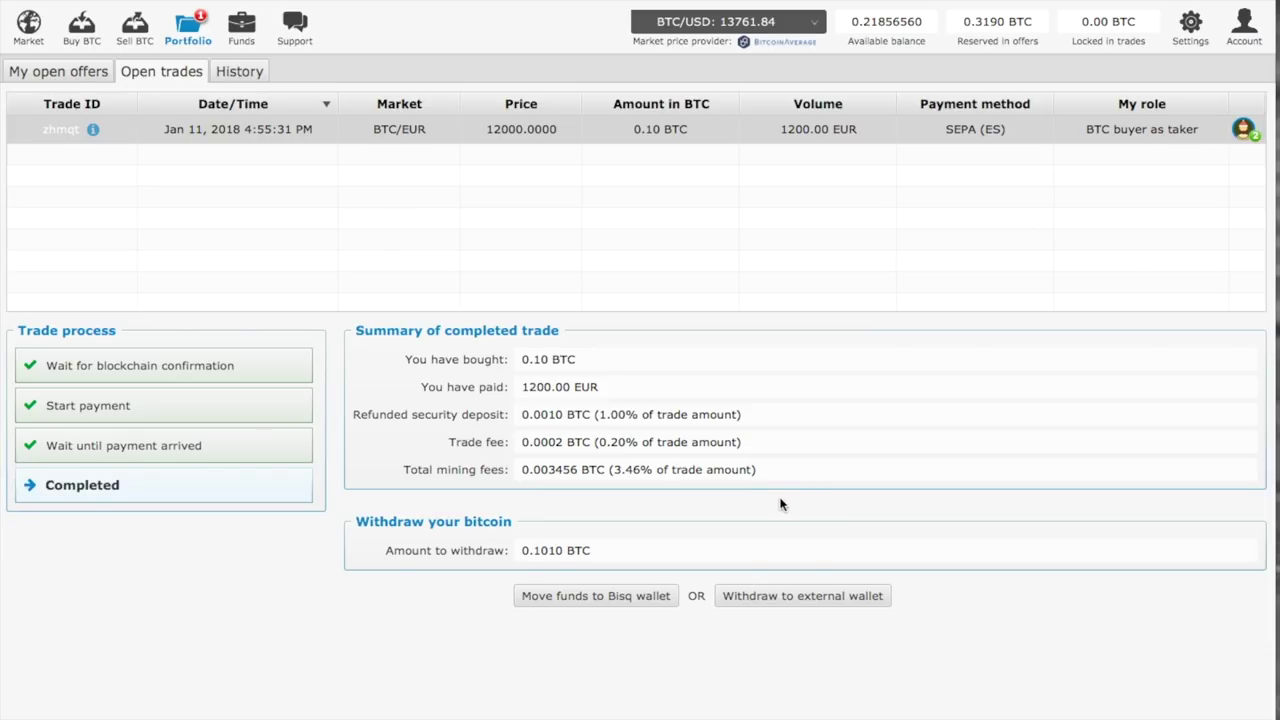
Move the completed trade's bitcoin to the Bisq wallet and open the list of fund transactions.
{"action": "left_click", "coordinate": [626, 596]}
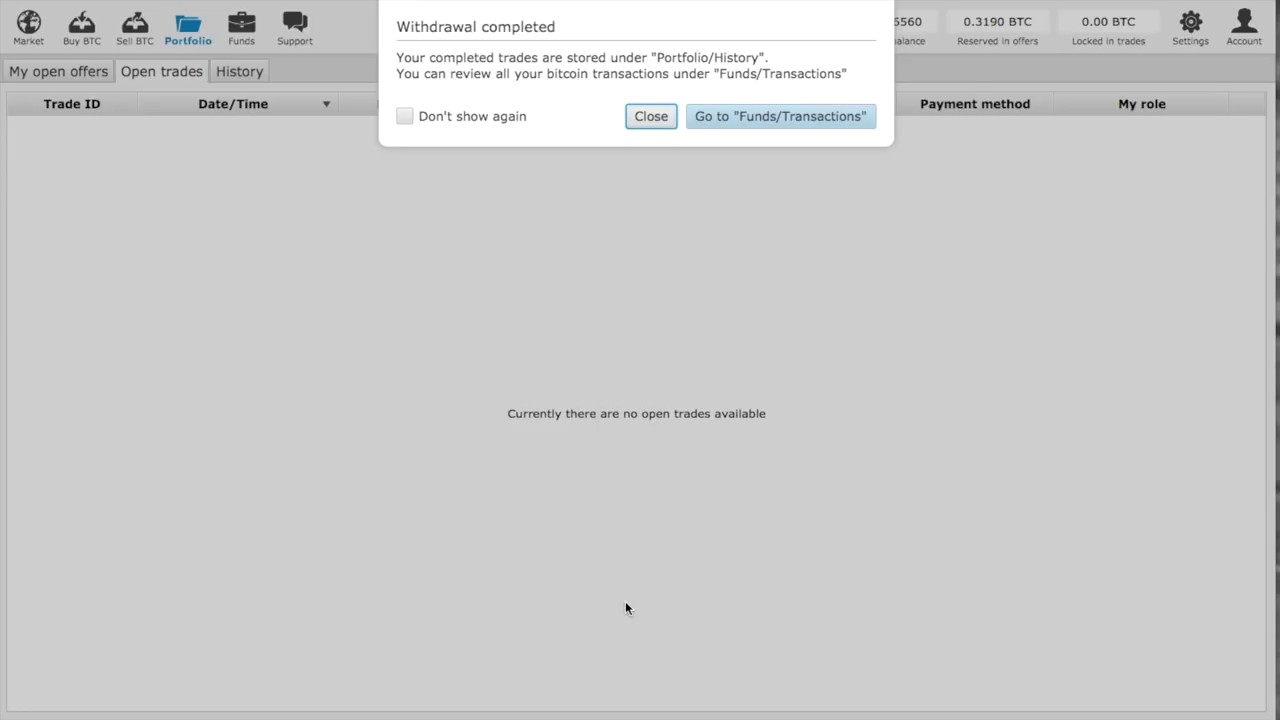
{"action": "left_click", "coordinate": [718, 118]}
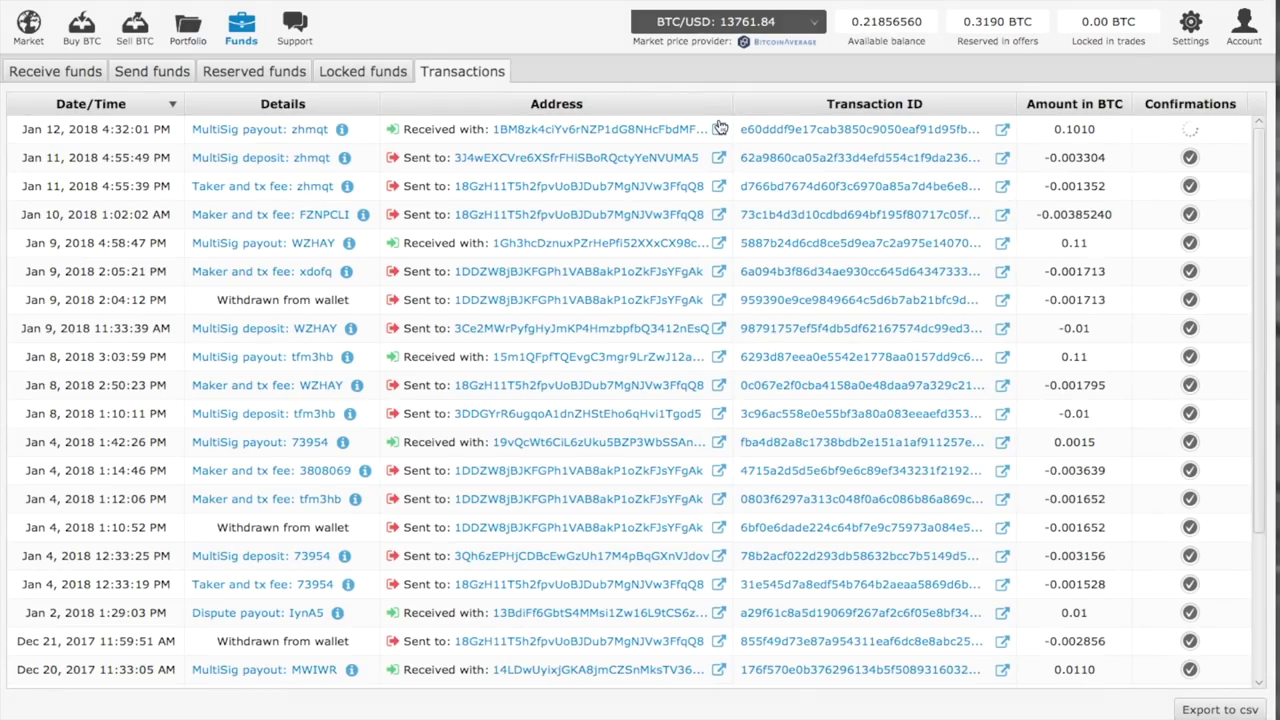